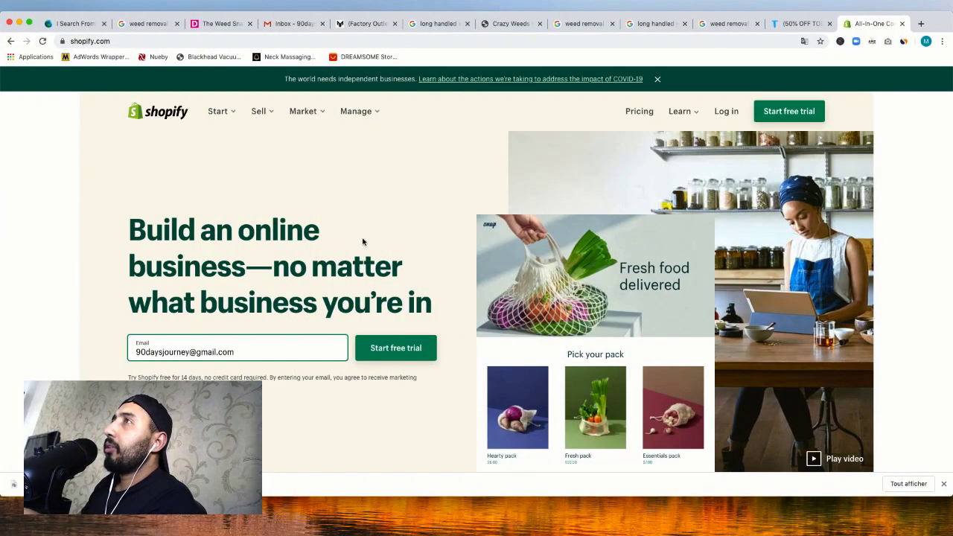
Open the free-trial signup and grab the 'weed removal tool' query from the search results
left_click(388, 351)
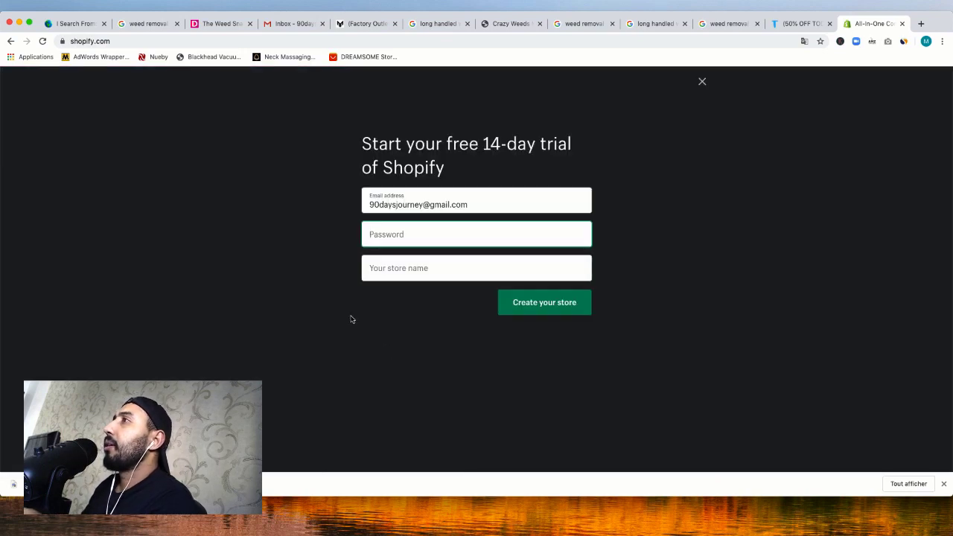
left_click(137, 29)
left_click(136, 85)
triple_click(136, 85)
key("super+c")
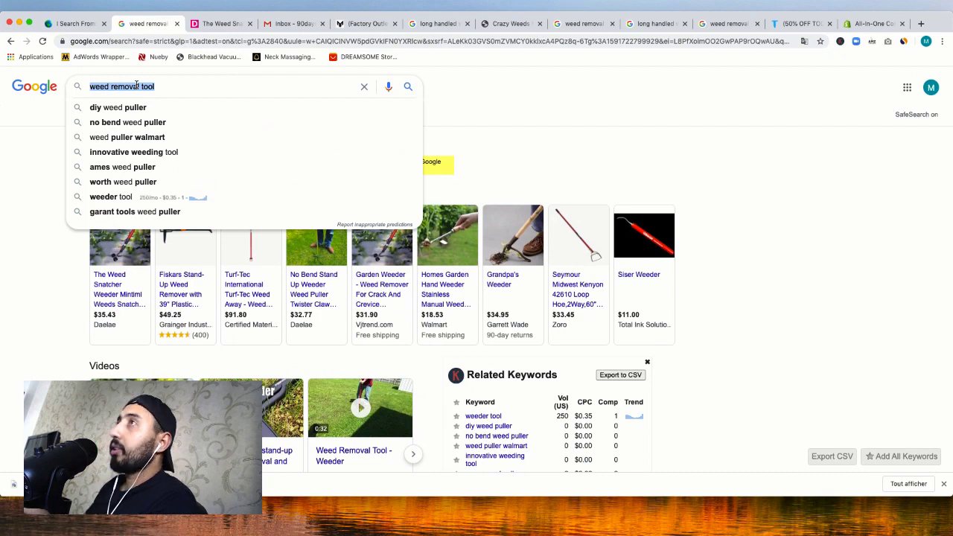
scroll(268, 59, "down", 1)
left_click(870, 26)
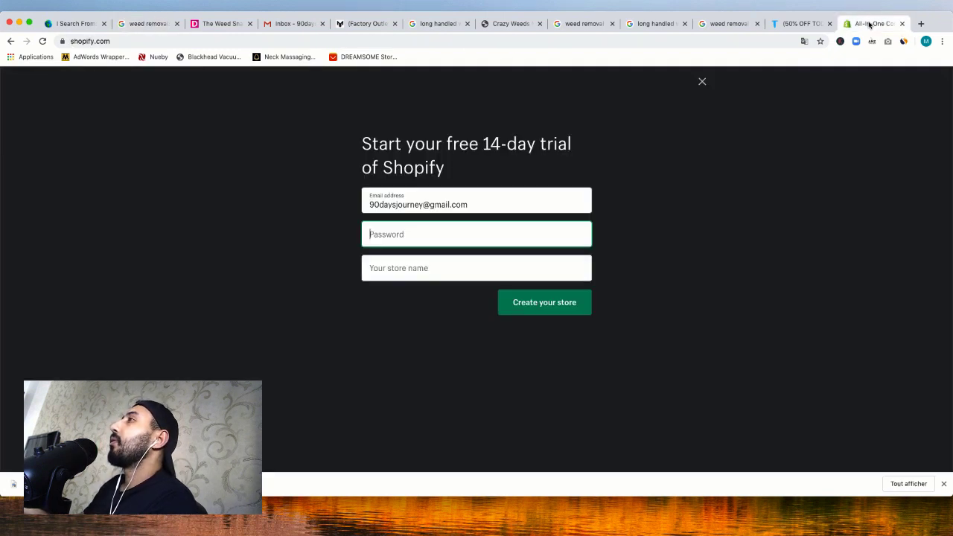
Enter an account password and set the store name to 'weedremovaltool' with spaces removed
type("••")
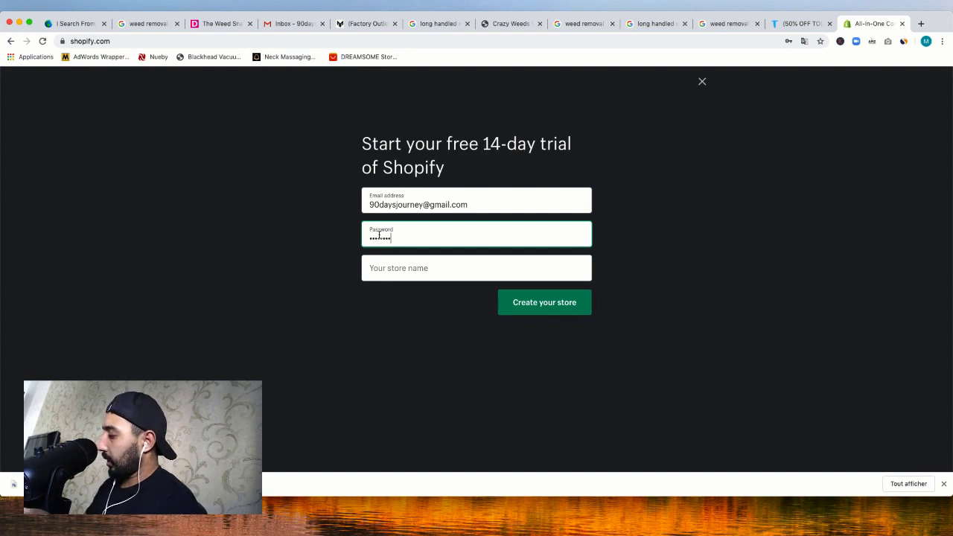
left_click(417, 268)
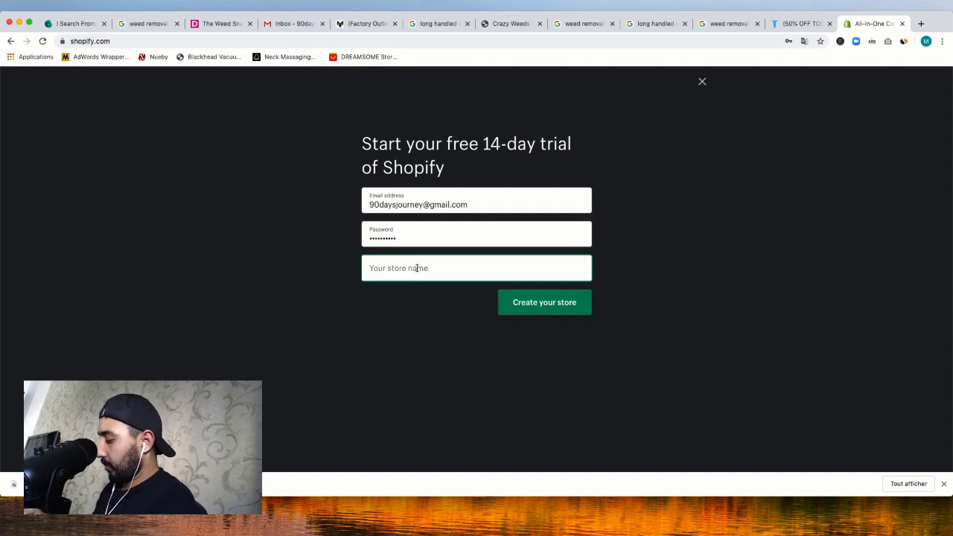
key("super+v")
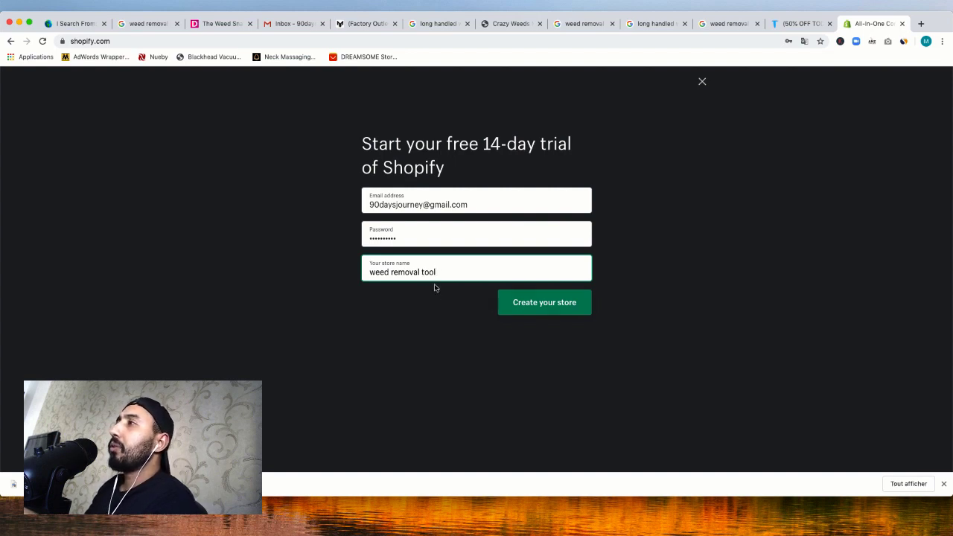
key("Left")
key("Left")
key("Left")
key("Left")
key("BackSpace")
key("BackSpace")
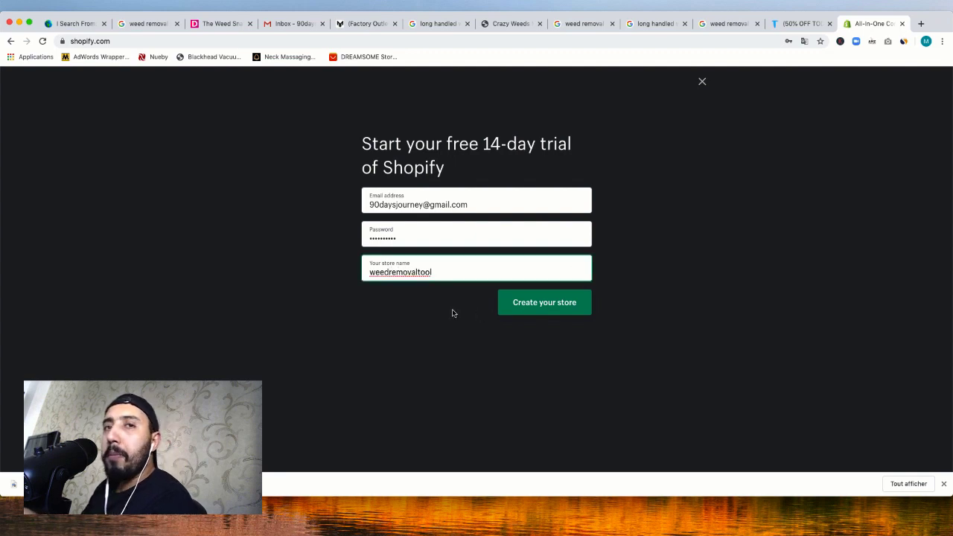
Create the weedremovaltool store and save its login password in Chrome
left_click(529, 308)
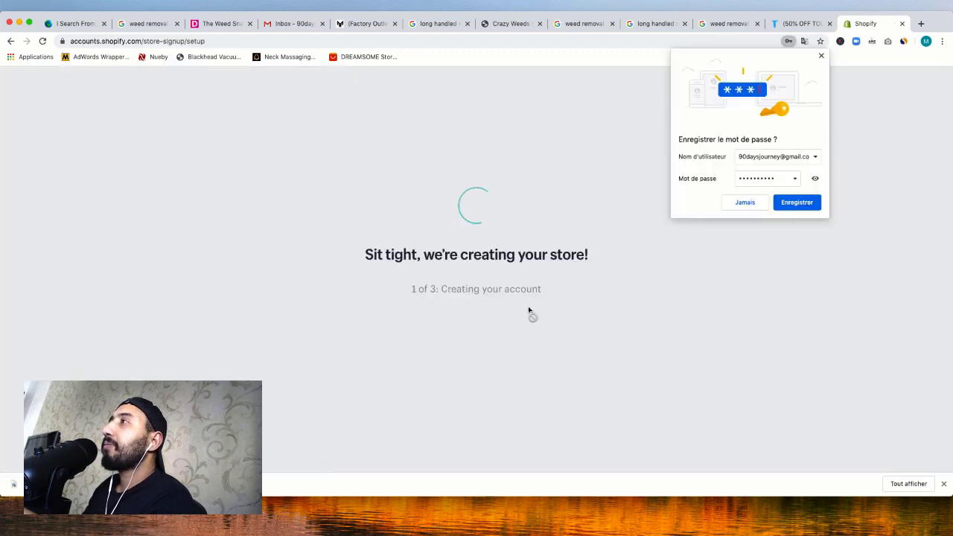
left_click(795, 210)
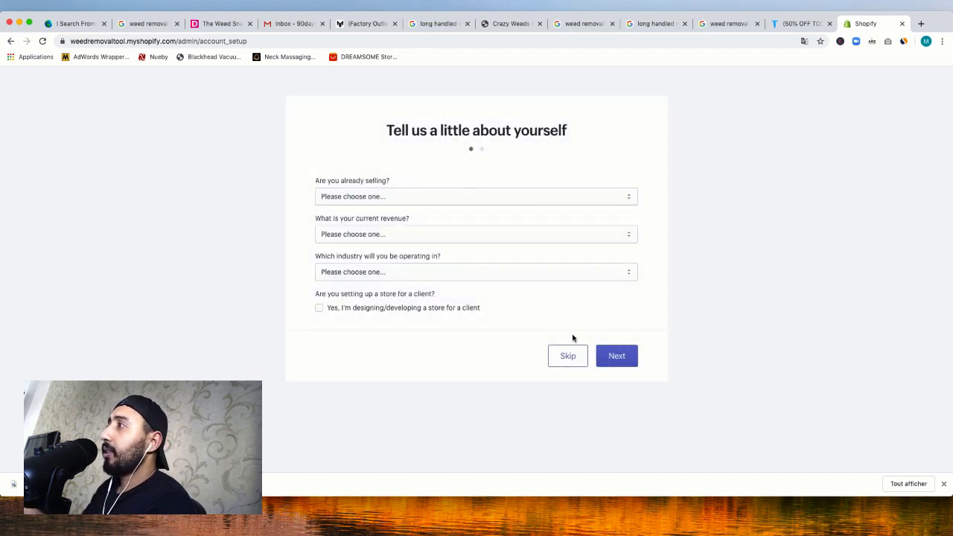
Skip past the setup questions and fill the business street address from a saved entry
left_click(573, 357)
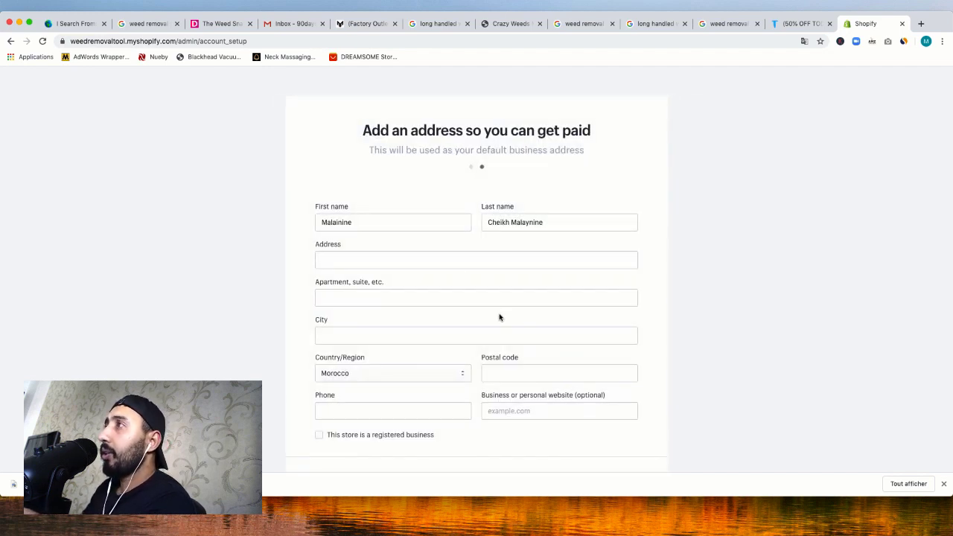
scroll(443, 267, "down", 2)
scroll(442, 267, "up", 1)
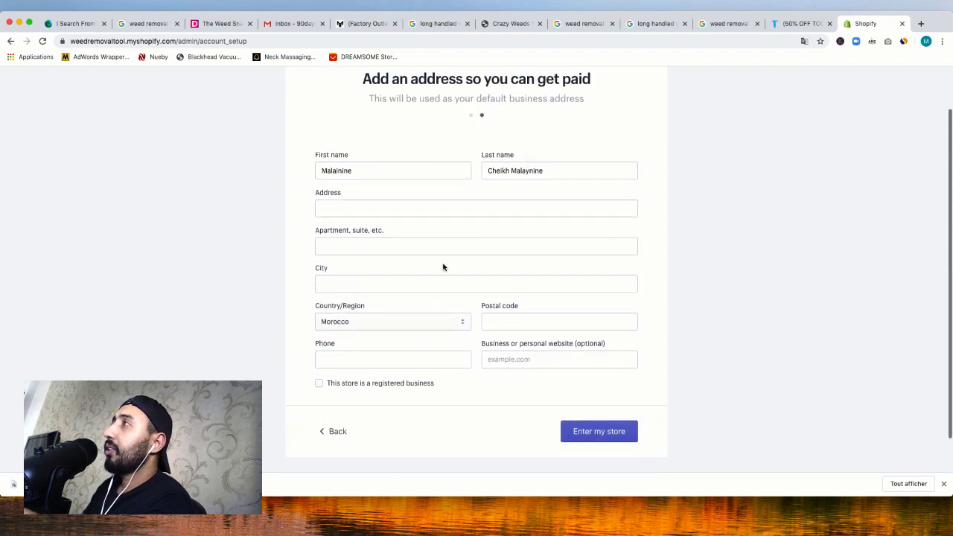
left_click(384, 215)
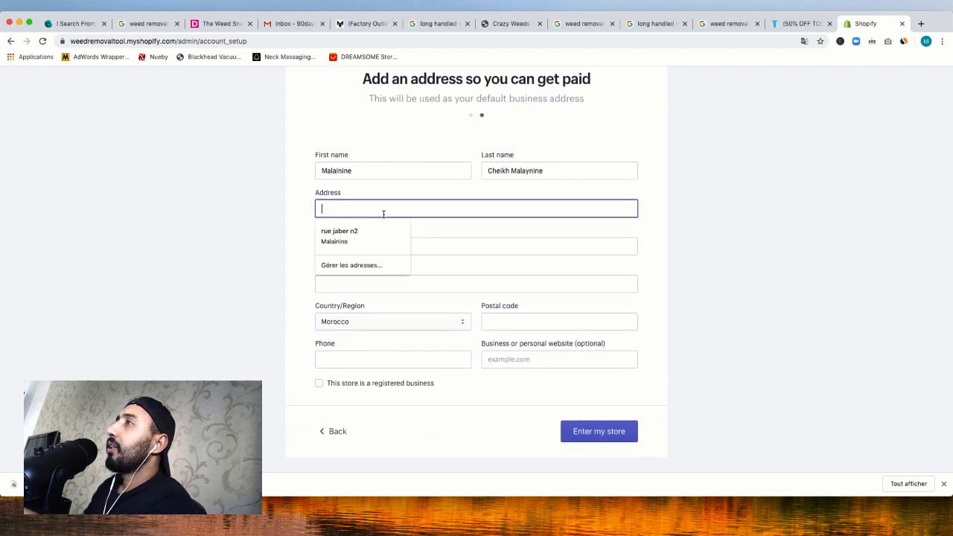
left_click(485, 231)
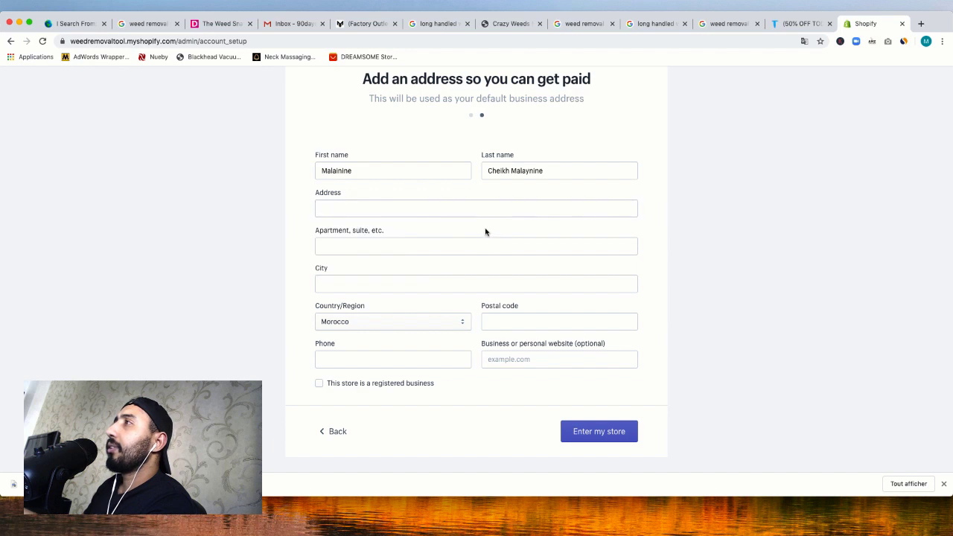
left_click(421, 211)
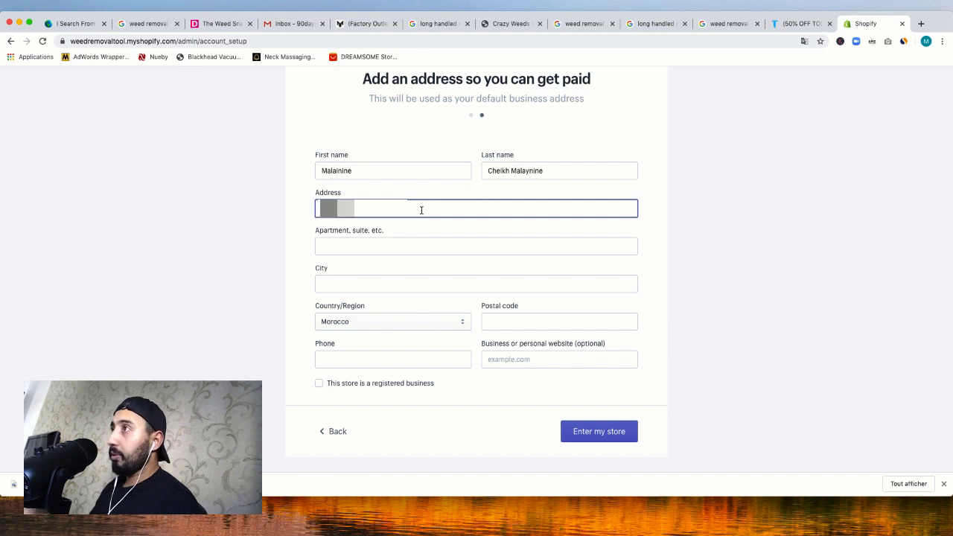
Fill in city, postal code and a +2126 phone number, then enter the store admin
left_click(435, 283)
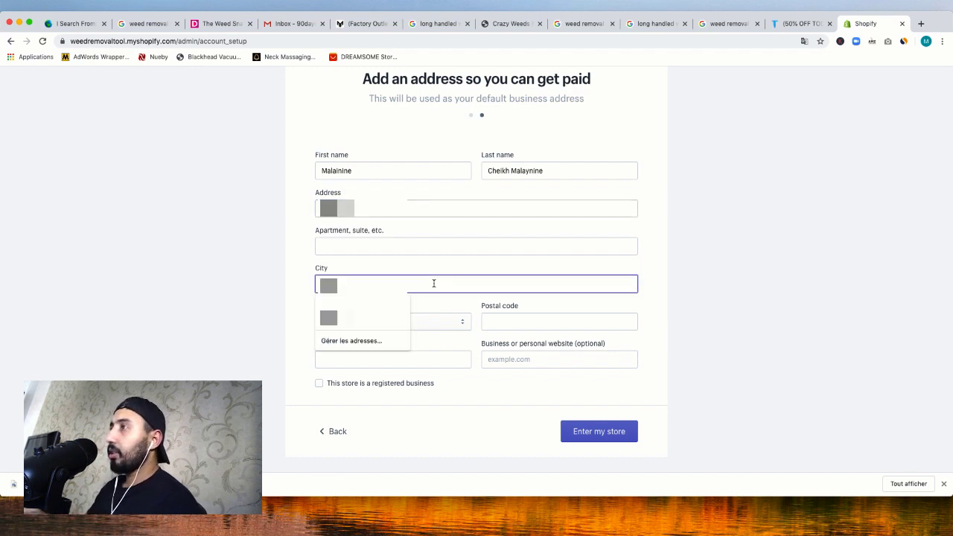
key("Return")
key("Tab")
key("Tab")
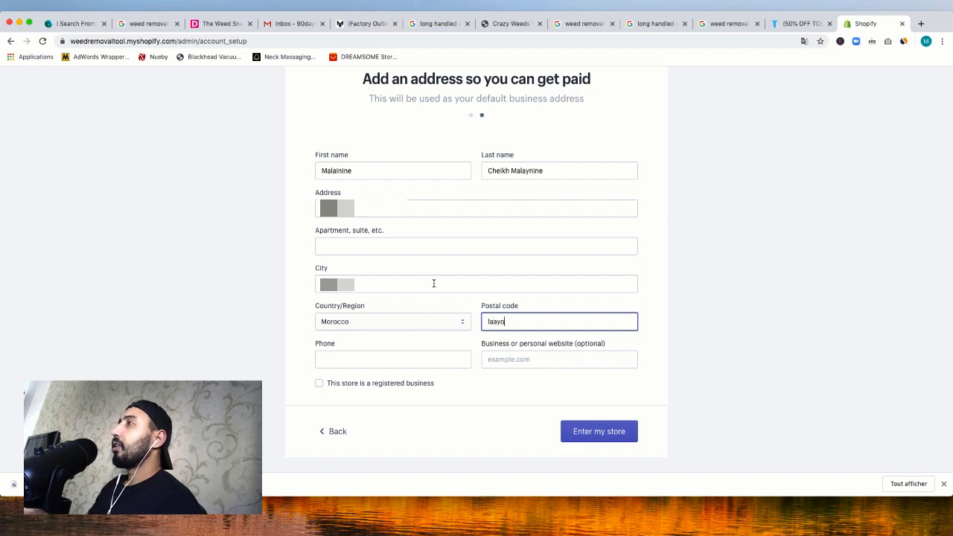
key("Down")
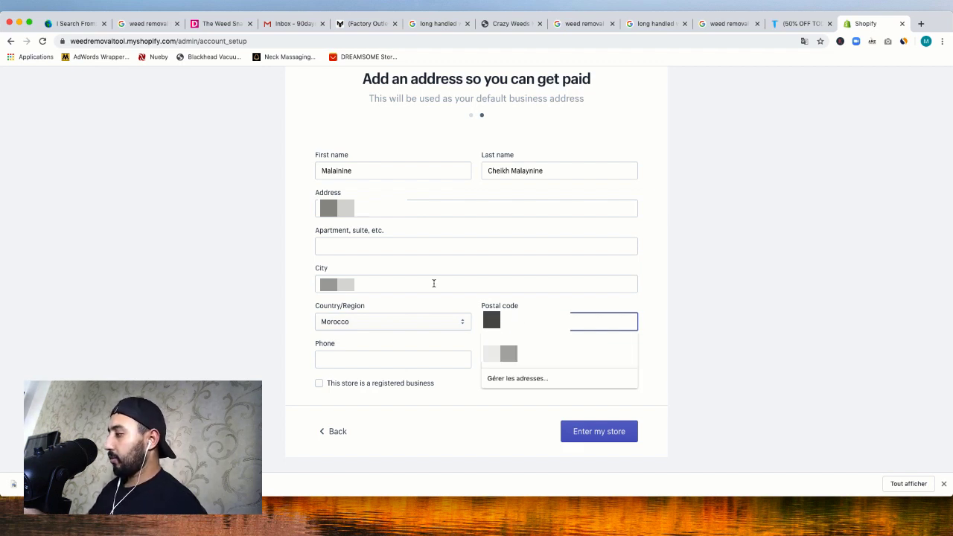
left_click(330, 356)
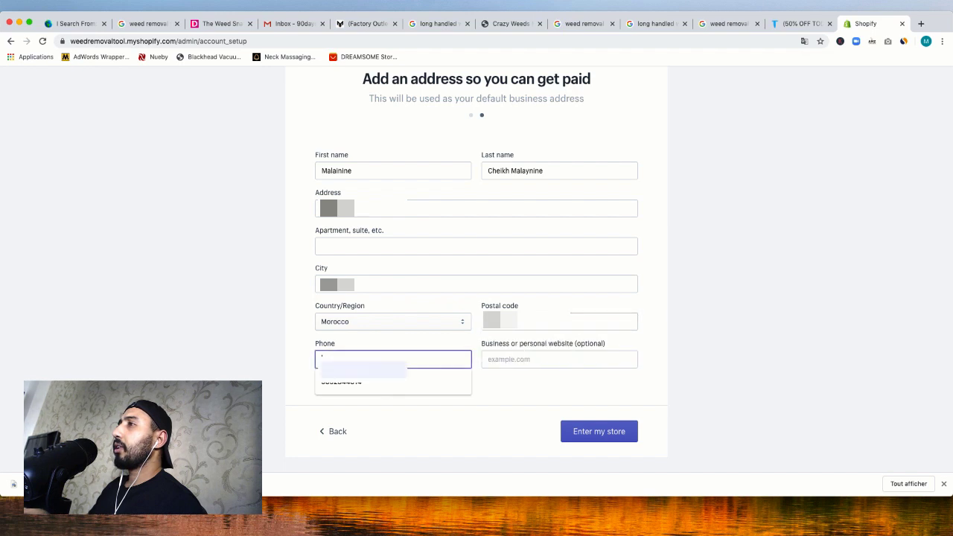
left_click(340, 389)
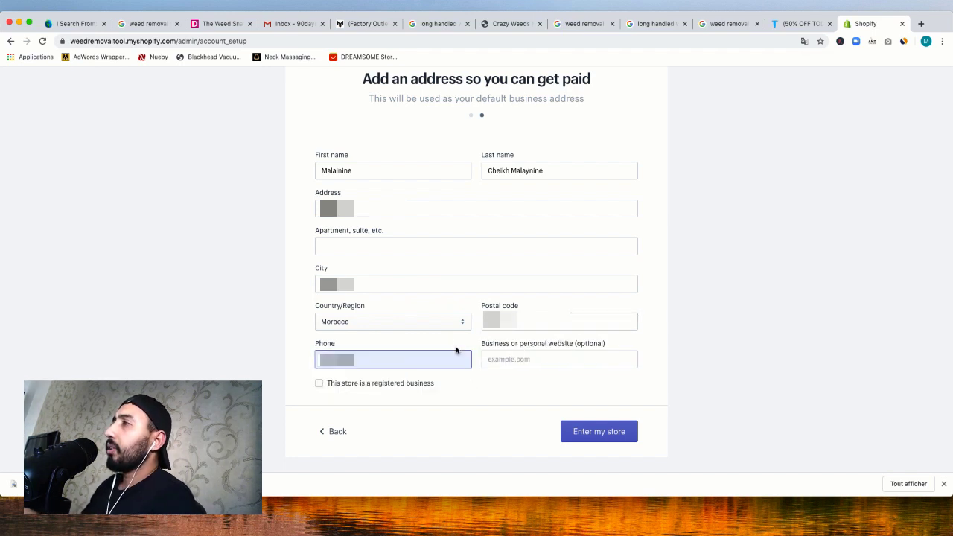
double_click(379, 367)
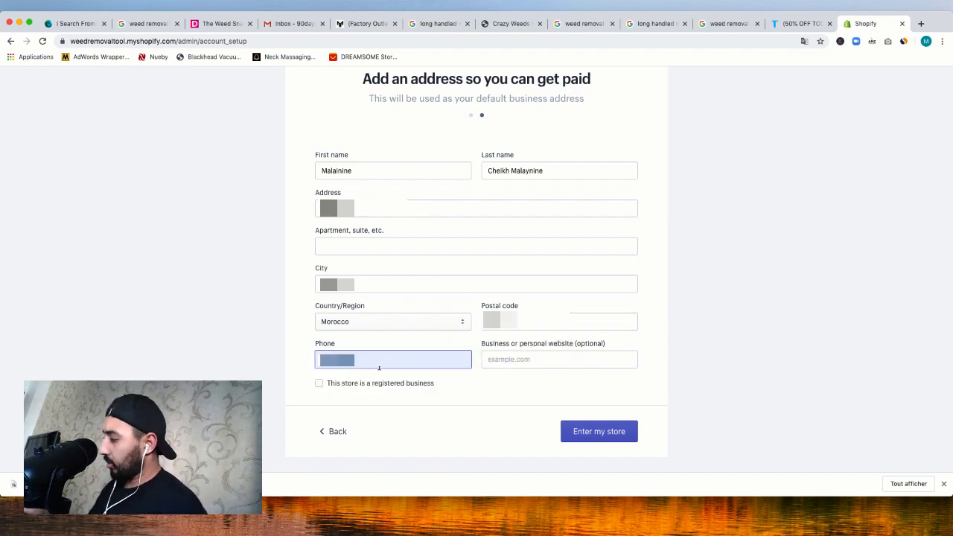
type("+2126")
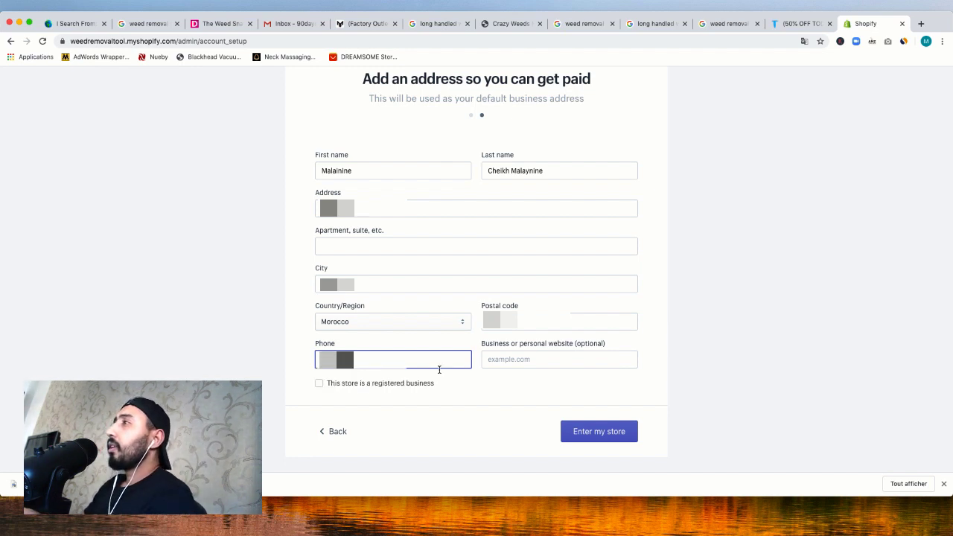
left_click(601, 431)
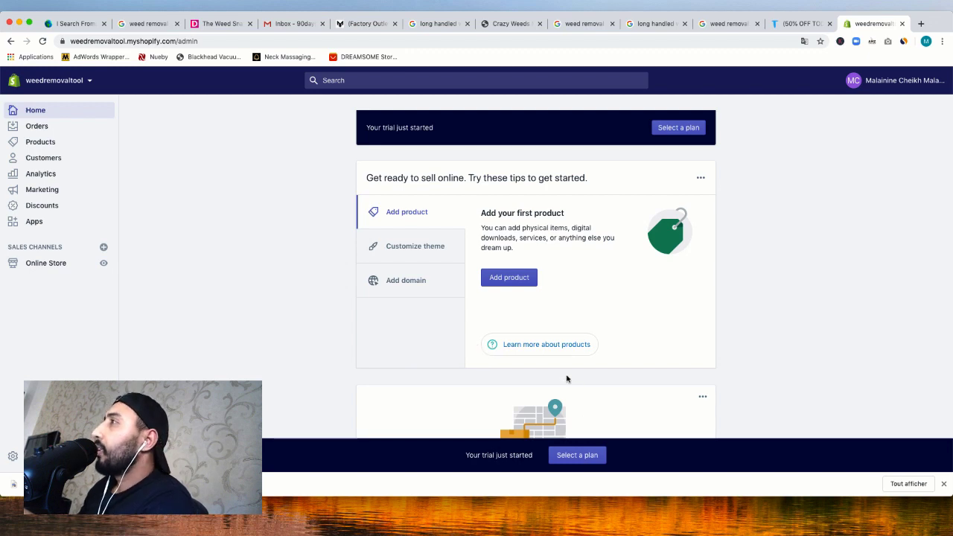
Go to the store's domain settings and start buying a new domain
left_click(395, 280)
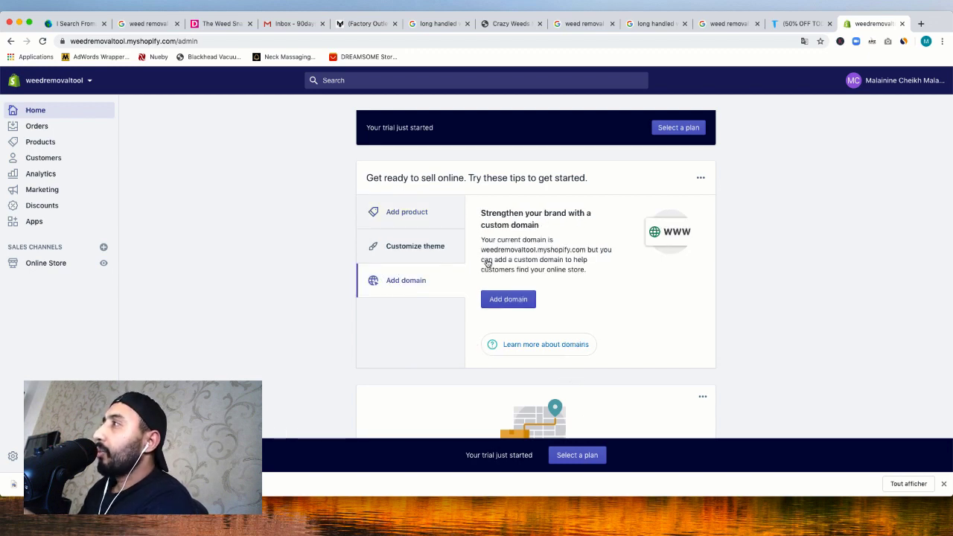
left_click(513, 302)
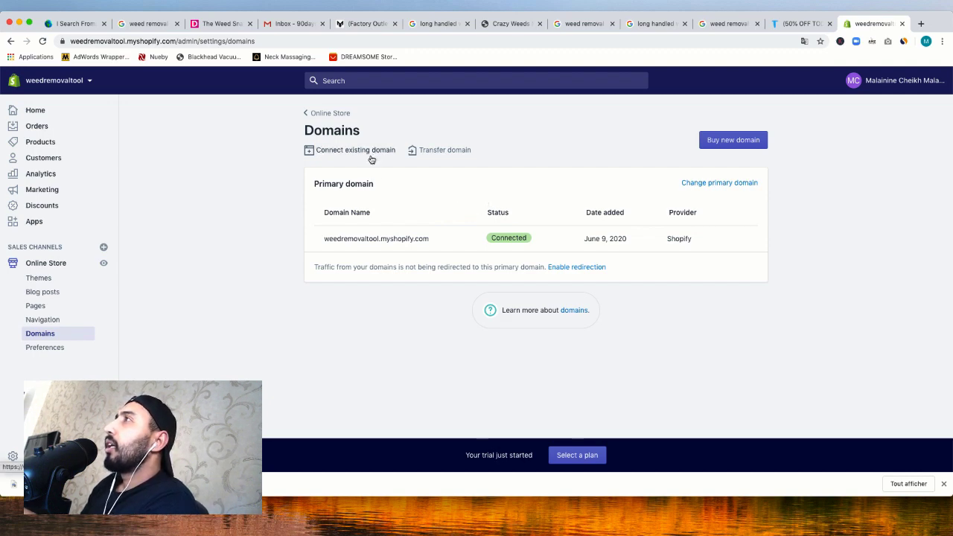
left_click(725, 144)
Search domains for 'weed removal tool' and buy weedremovaltool.com at $14 USD/year
right_click(464, 212)
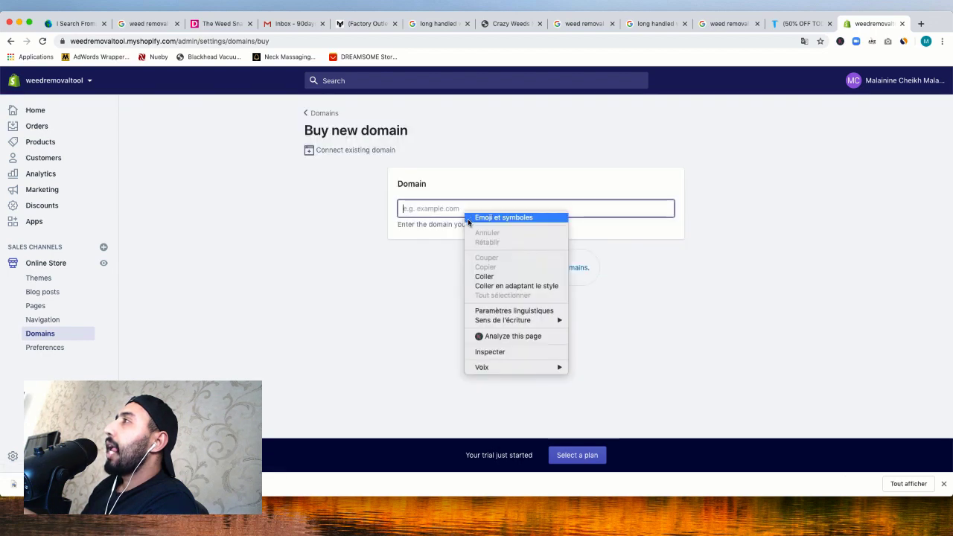
left_click(483, 275)
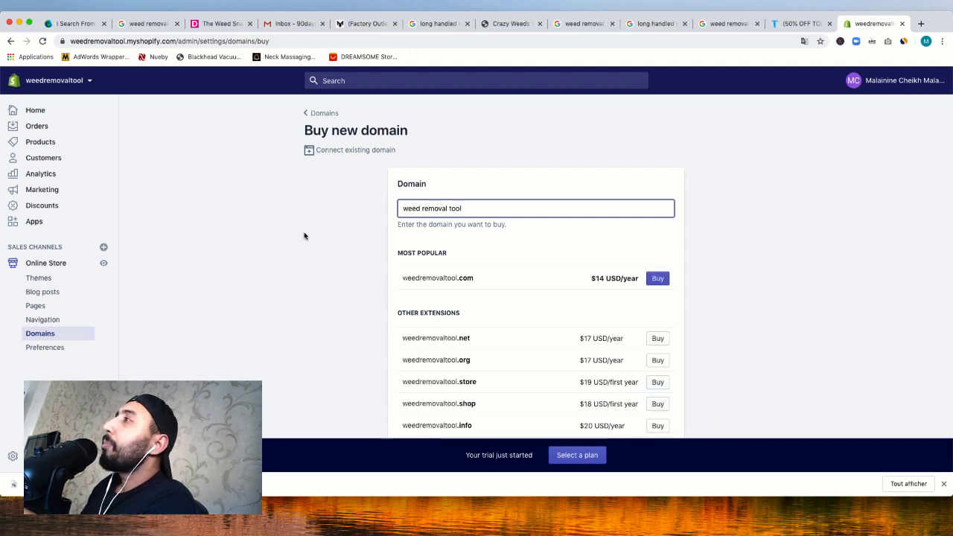
left_click_drag(419, 278, 445, 278)
left_click(445, 277)
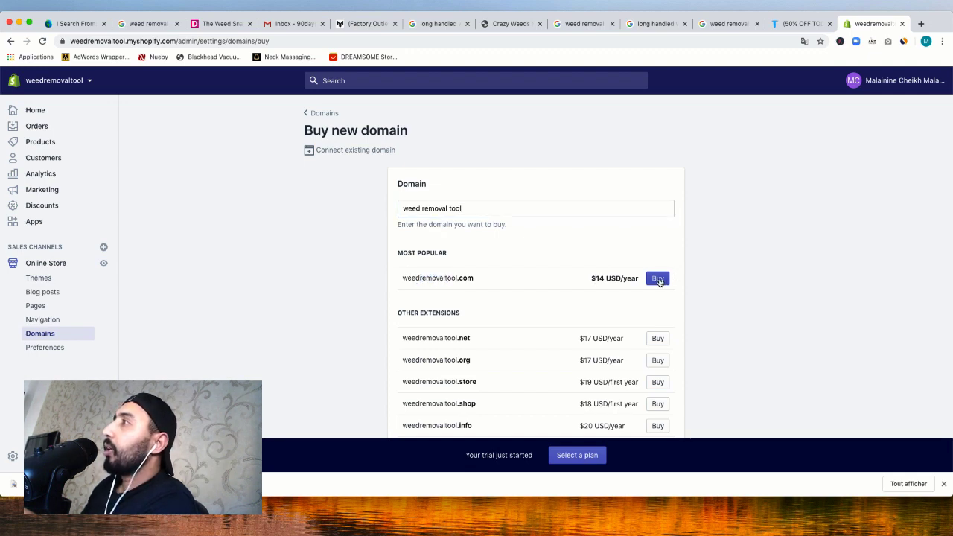
left_click(659, 280)
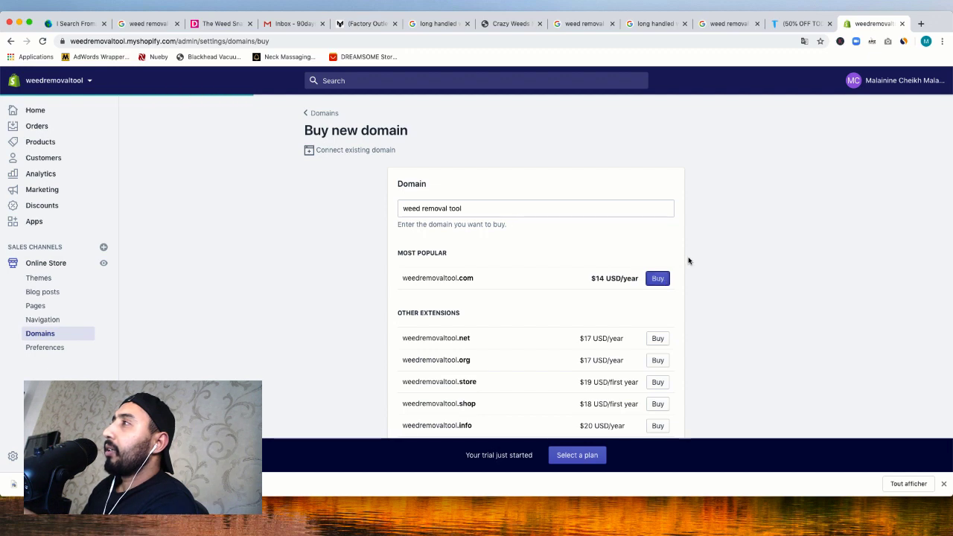
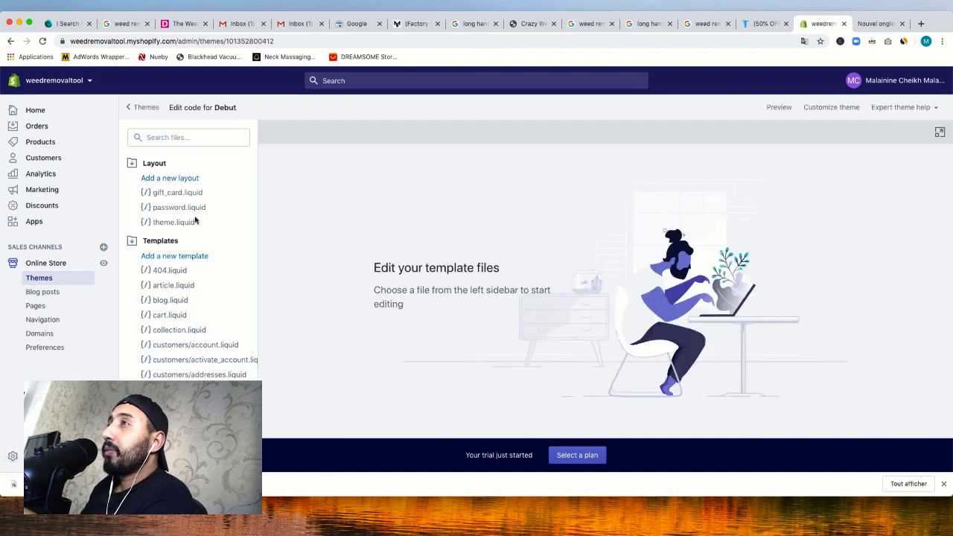
Paste the Google site-verification meta tag into line 8 of theme.liquid and save it
left_click(180, 222)
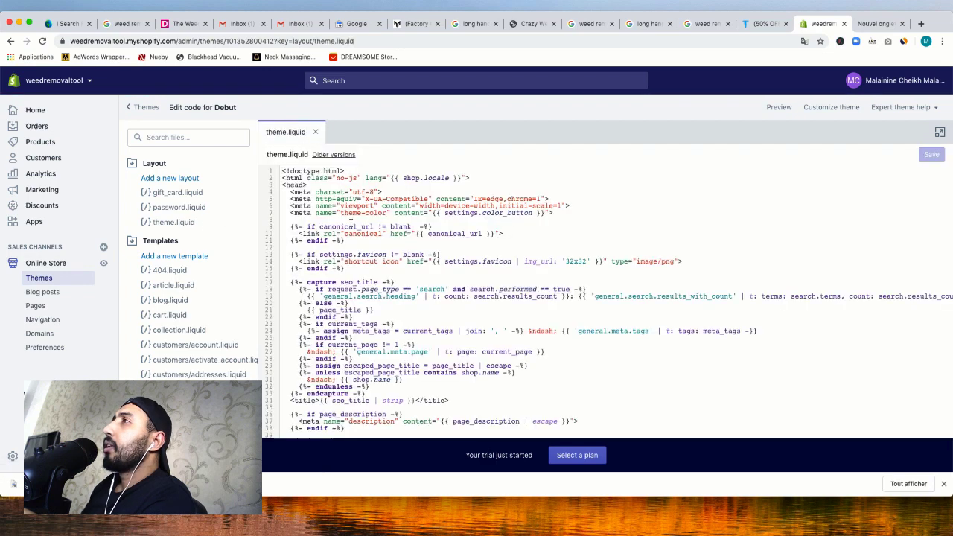
right_click(354, 218)
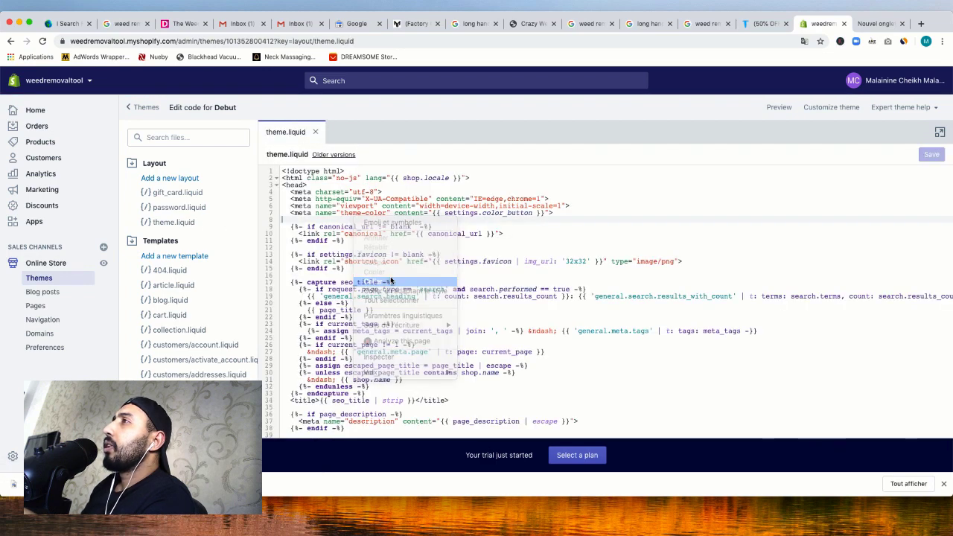
left_click(391, 280)
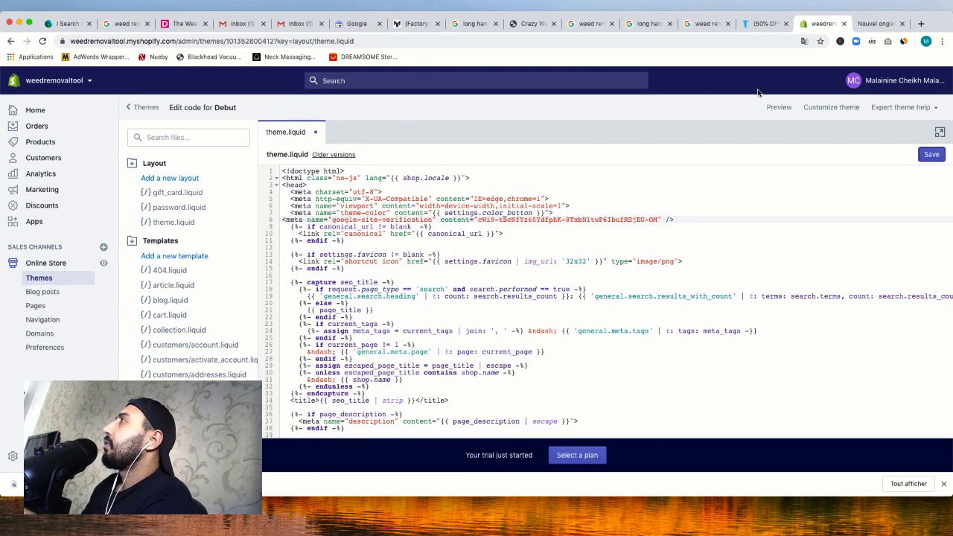
left_click(932, 154)
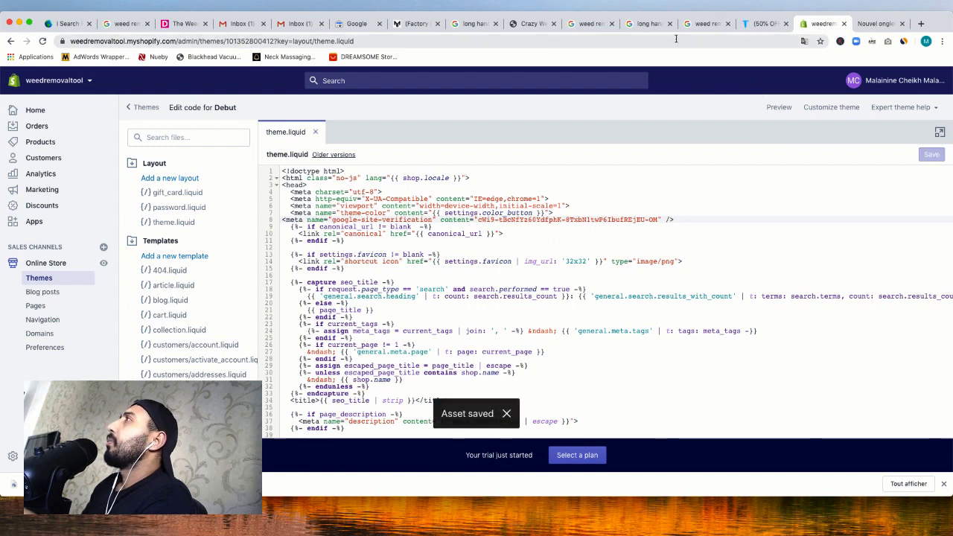
left_click(364, 24)
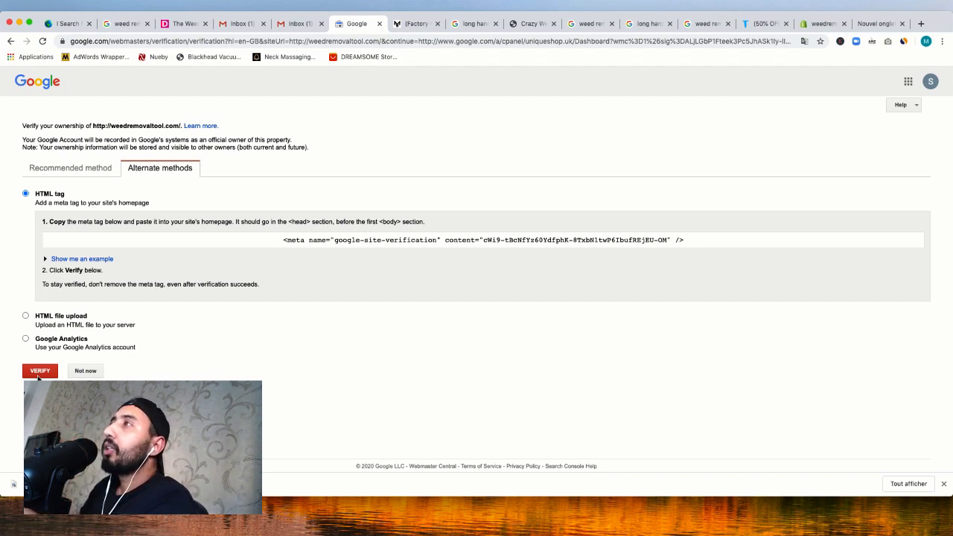
Attempt HTML-tag ownership verification, which fails, then switch to the Gmail inbox
left_click(38, 375)
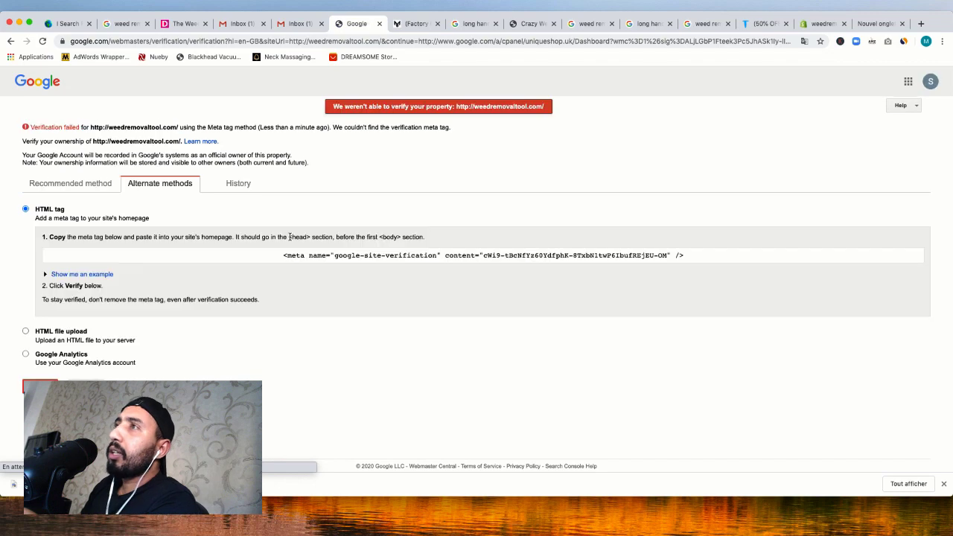
left_click(286, 27)
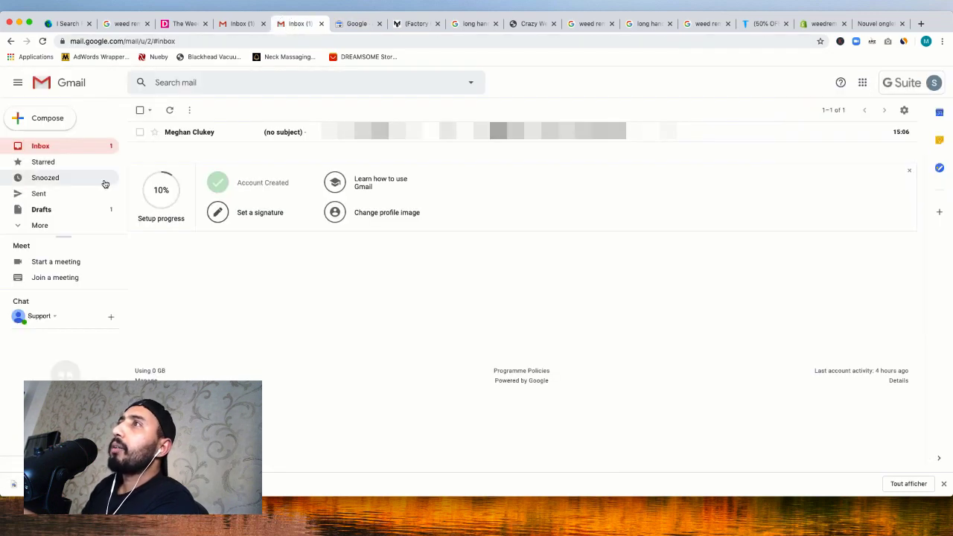
Look through Gmail's Filters and blocked addresses and Labels settings
left_click(904, 111)
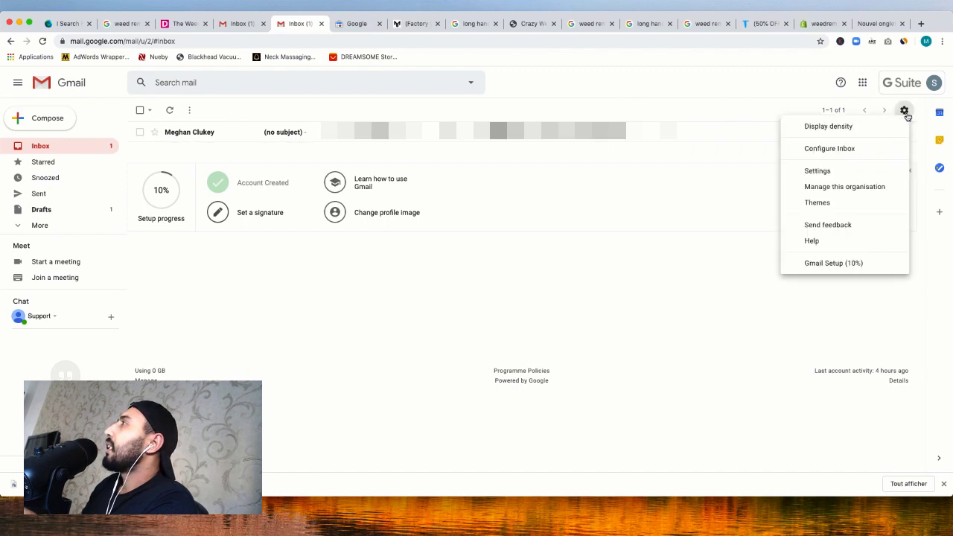
left_click(826, 171)
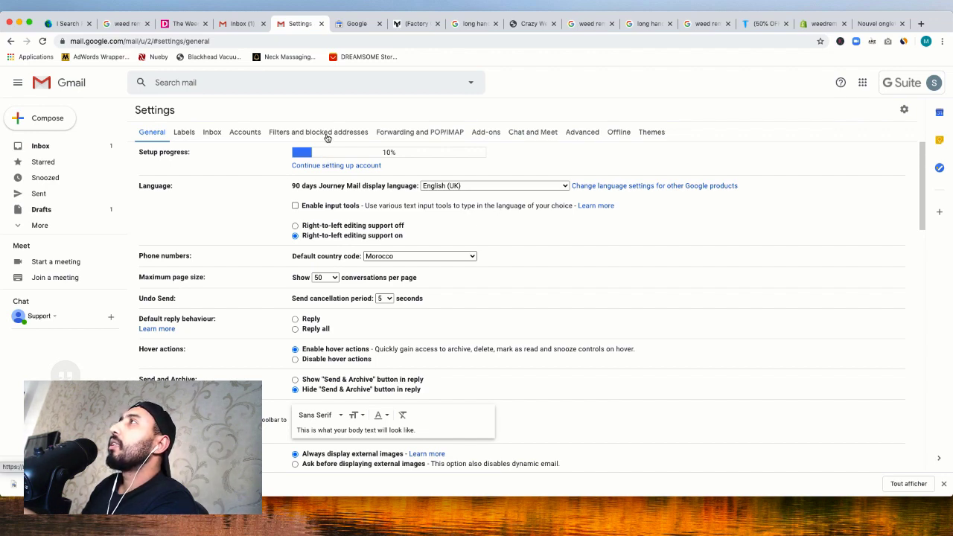
left_click(327, 136)
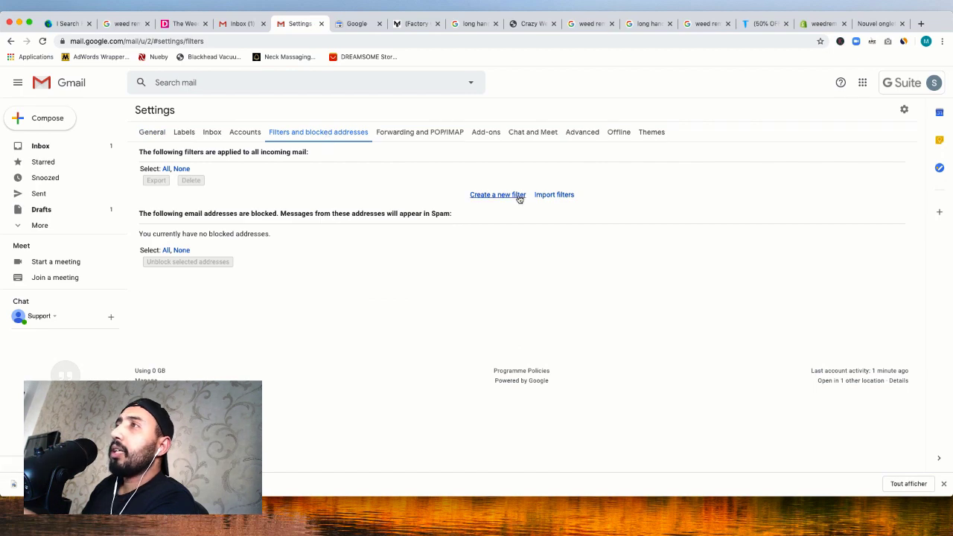
left_click(183, 136)
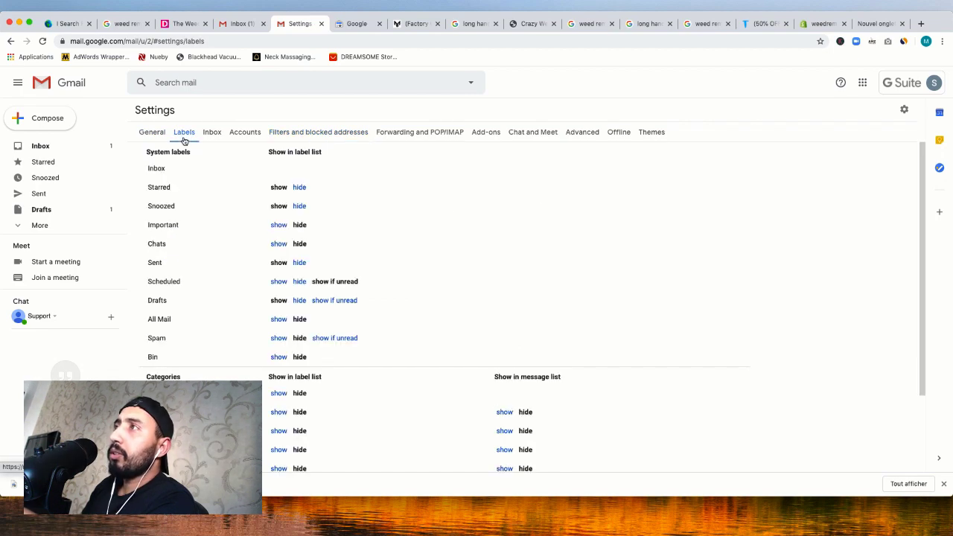
scroll(315, 191, "down", 1)
scroll(290, 164, "up", 1)
left_click(316, 136)
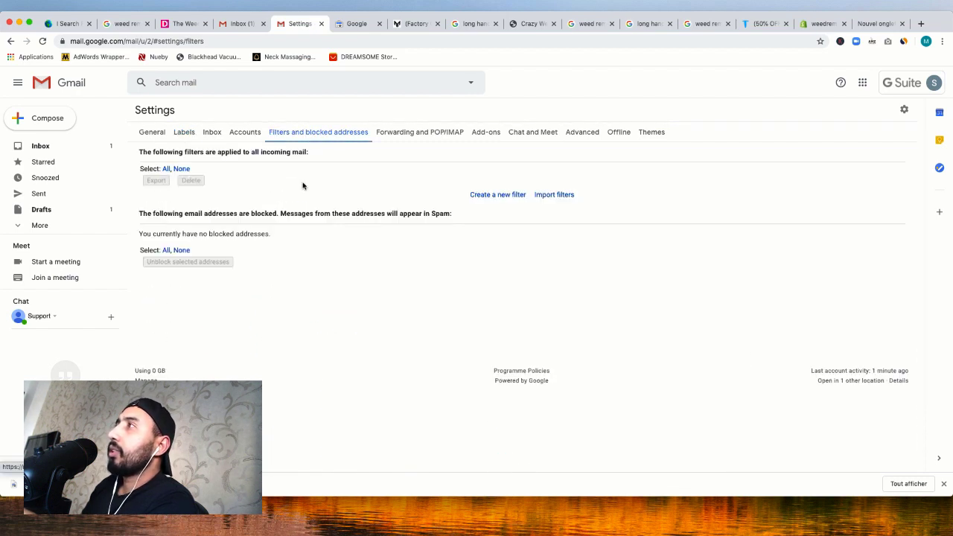
Draft a filter for mail to 'support', then discard it and return to the inbox
left_click(498, 195)
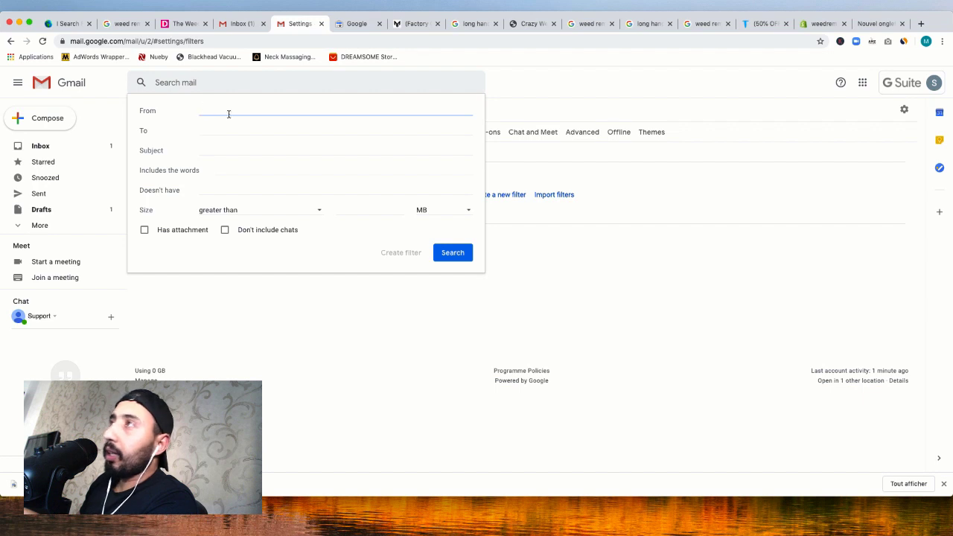
left_click(211, 129)
type("support")
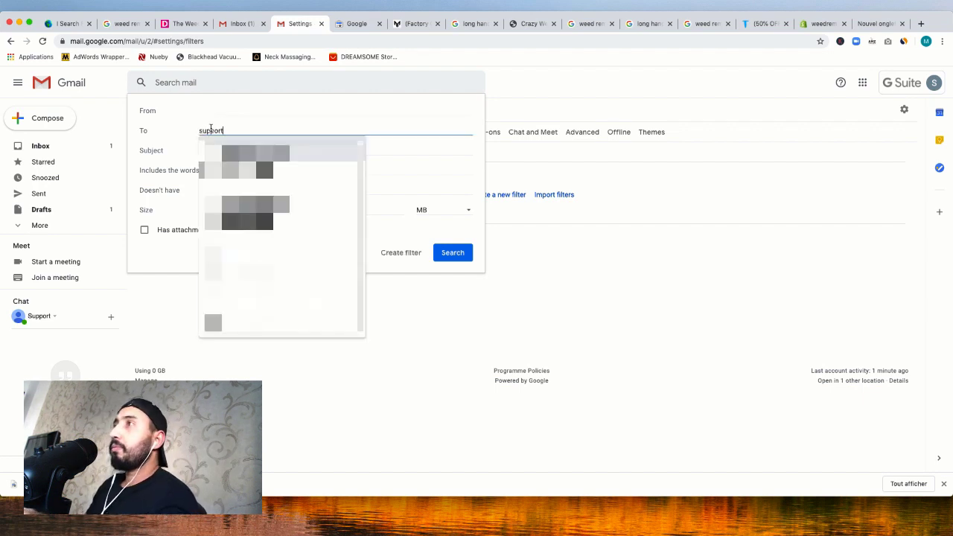
left_click(373, 262)
left_click(387, 254)
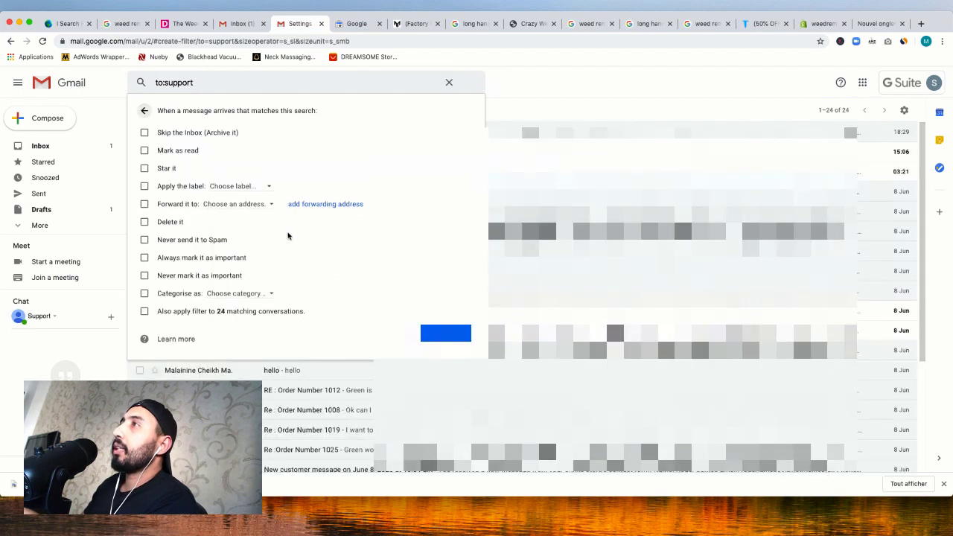
left_click(448, 82)
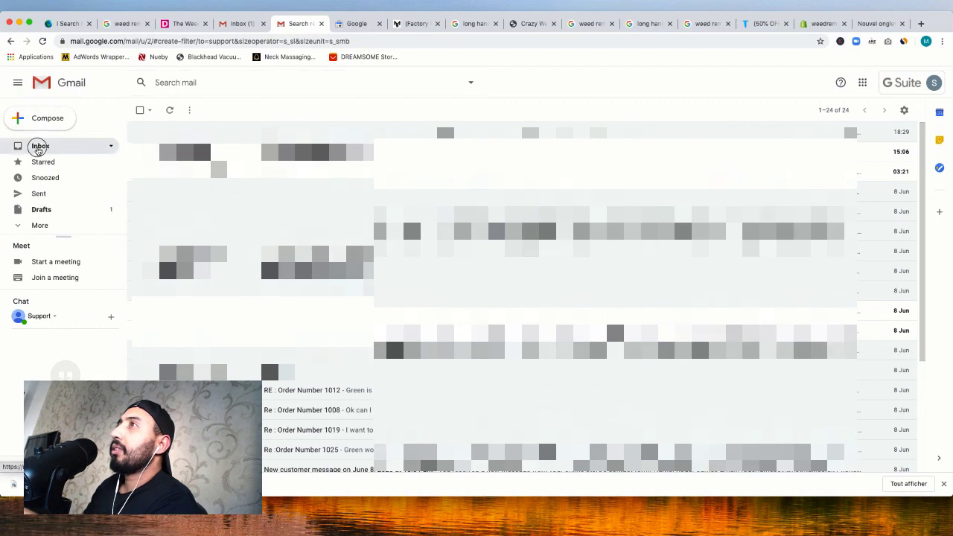
left_click(38, 149)
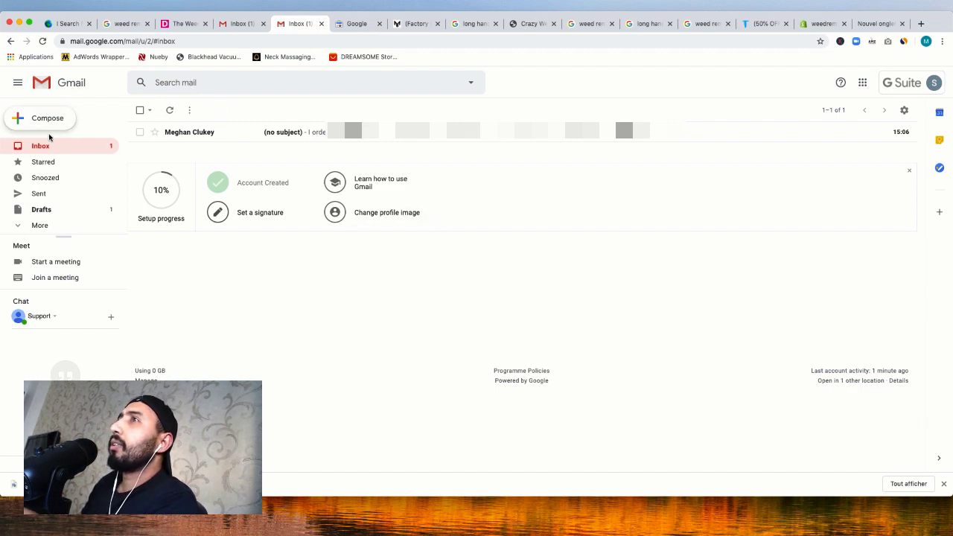
Create a new filter with the store's support address in the To field
left_click(905, 110)
left_click(816, 171)
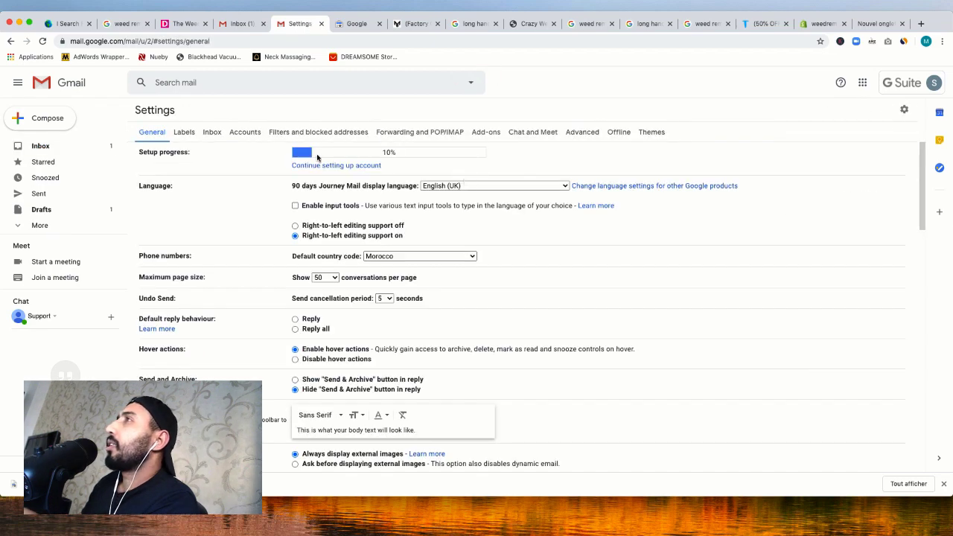
left_click(297, 134)
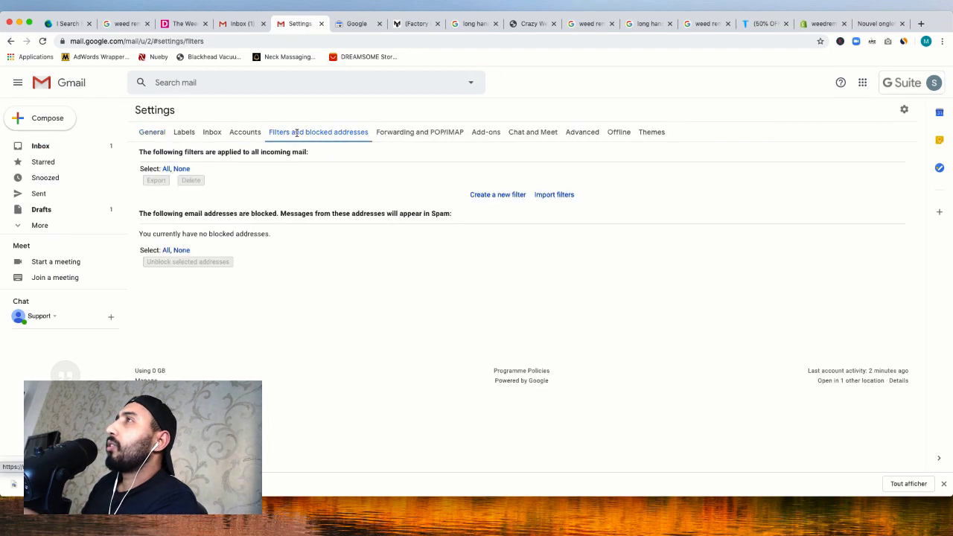
left_click(494, 196)
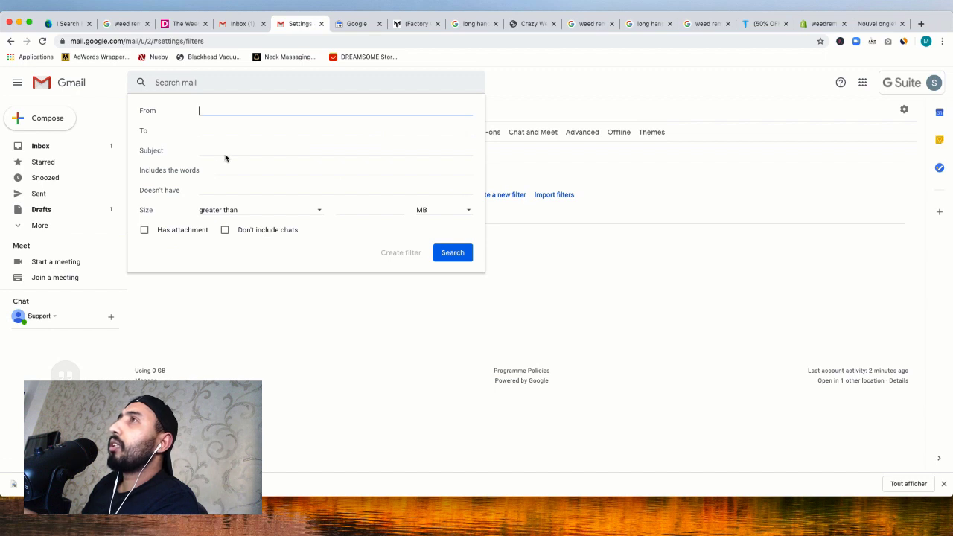
left_click(209, 131)
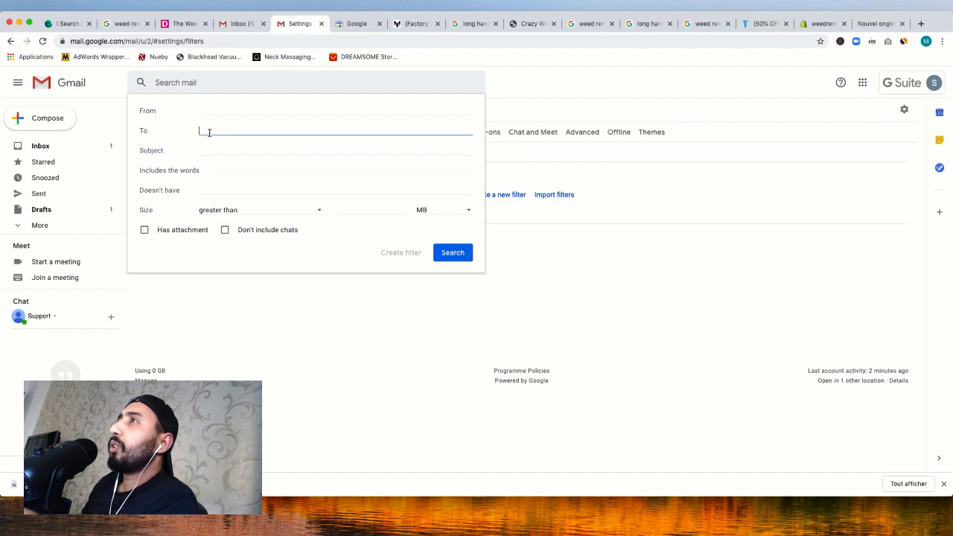
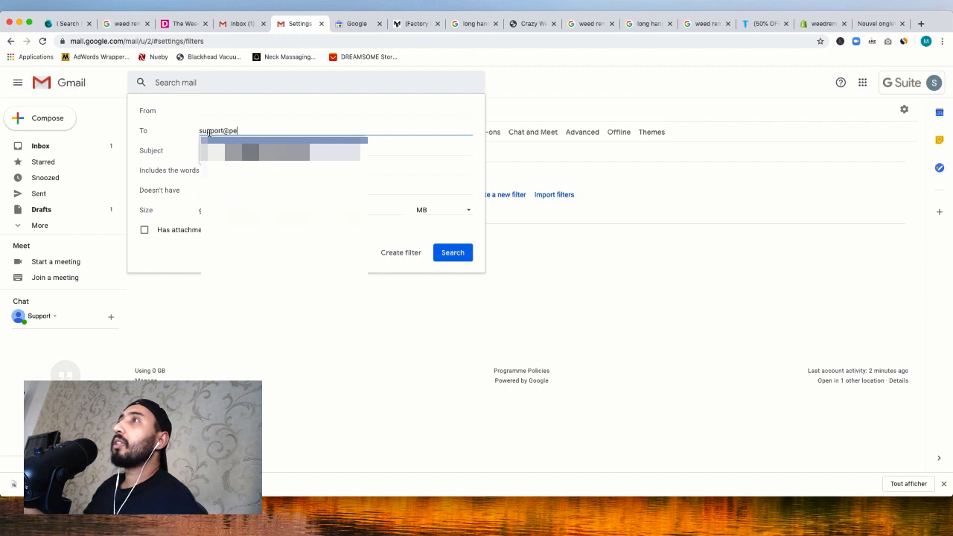
key("Return")
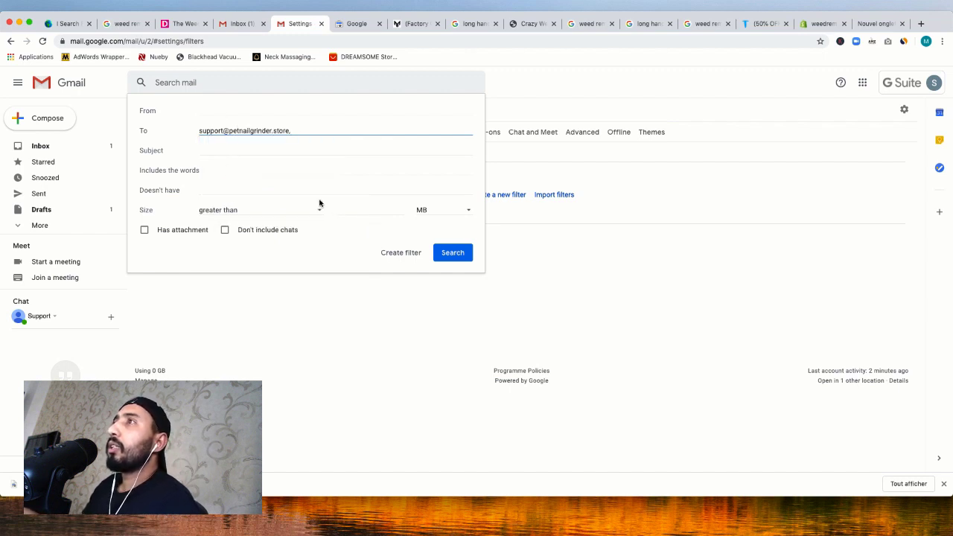
left_click(396, 258)
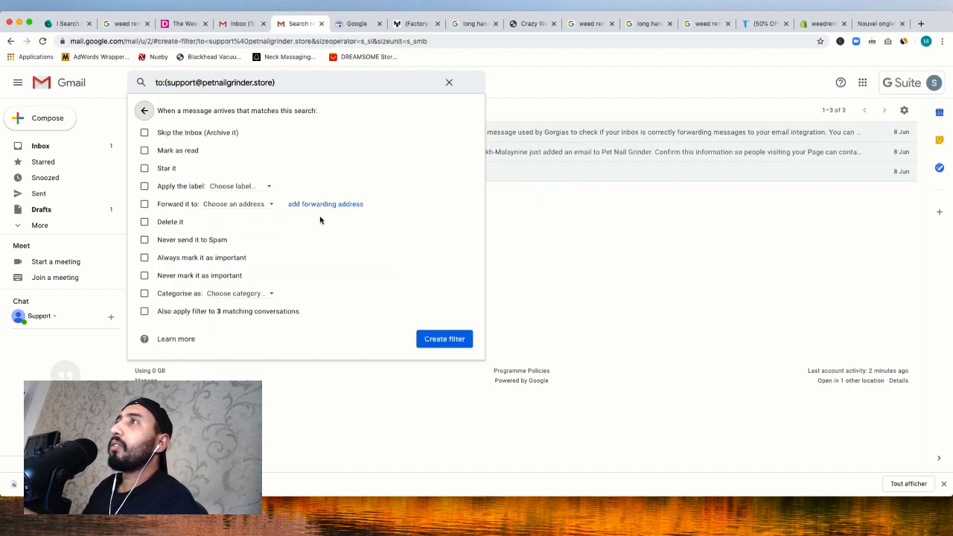
Have the filter apply a new un-nested label named PetNailGrinder
left_click(143, 187)
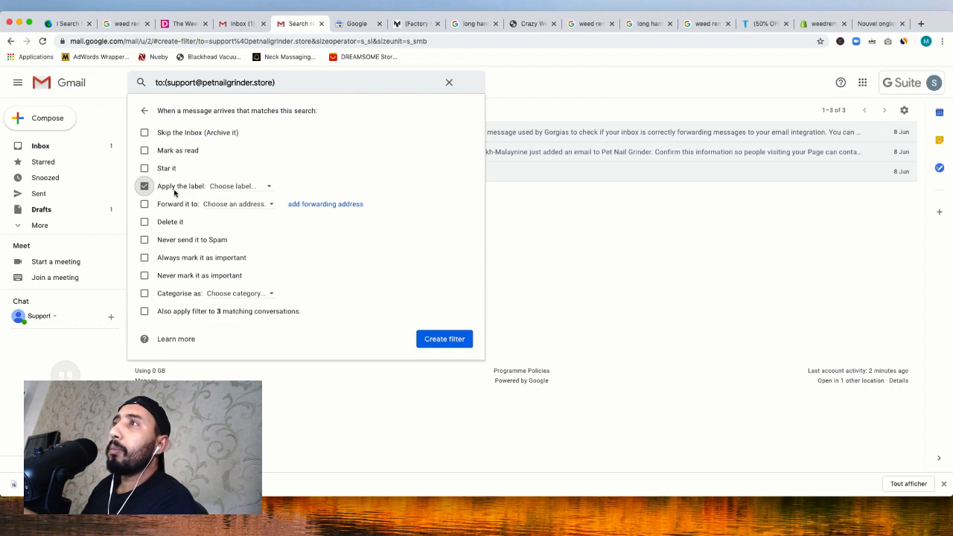
left_click(229, 189)
left_click(247, 208)
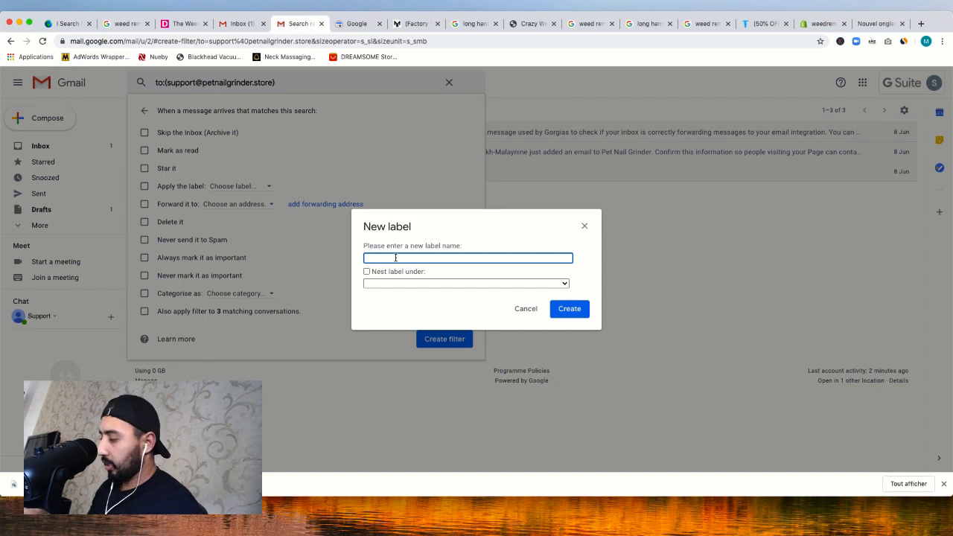
type("PetNailGrinder")
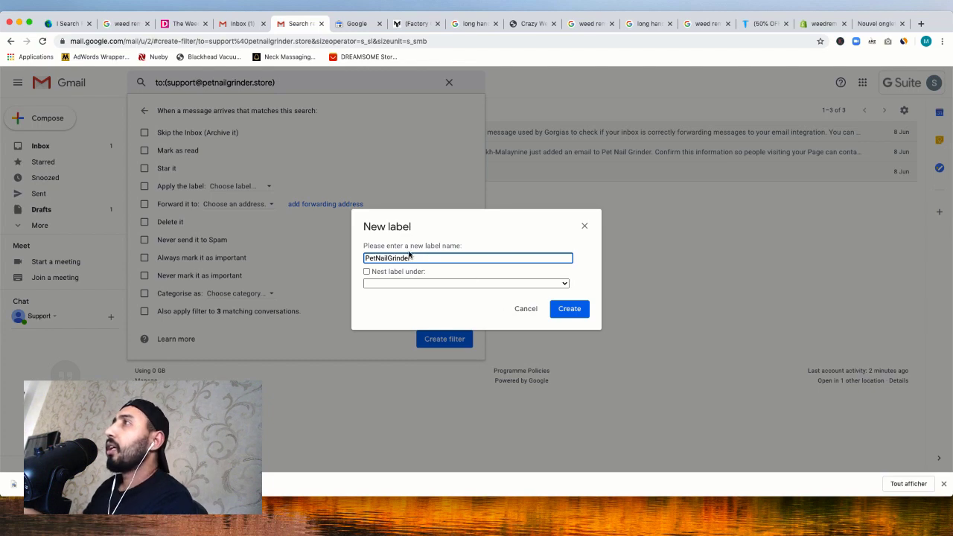
left_click(381, 272)
left_click(458, 283)
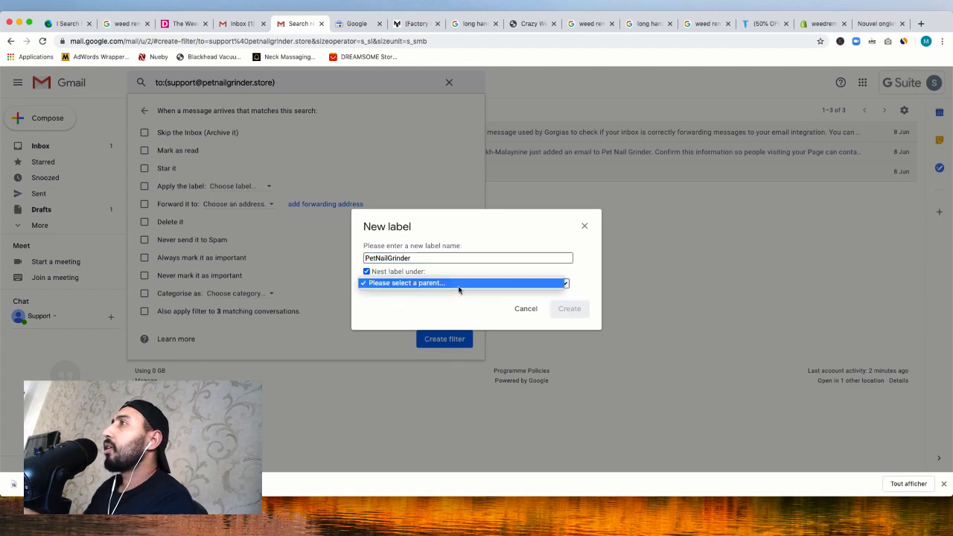
left_click(366, 272)
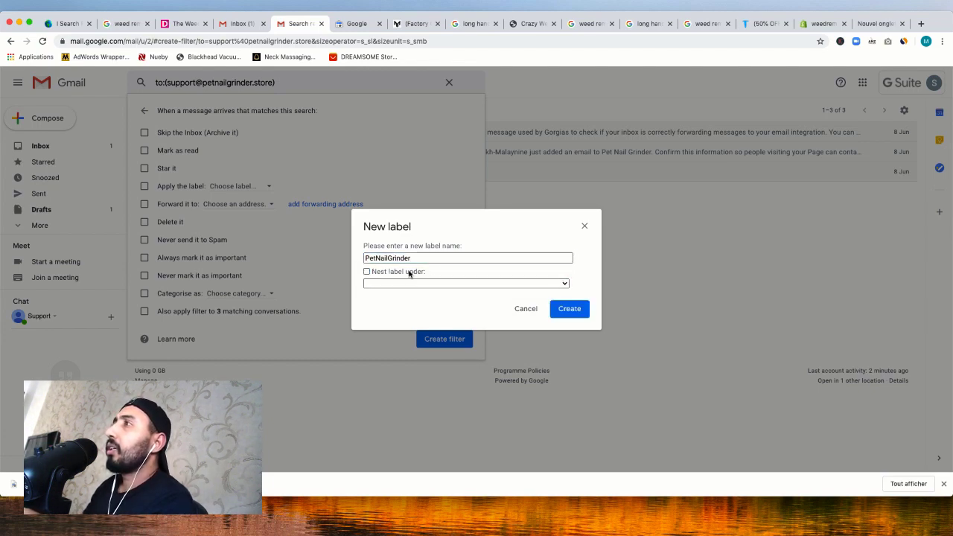
left_click(570, 309)
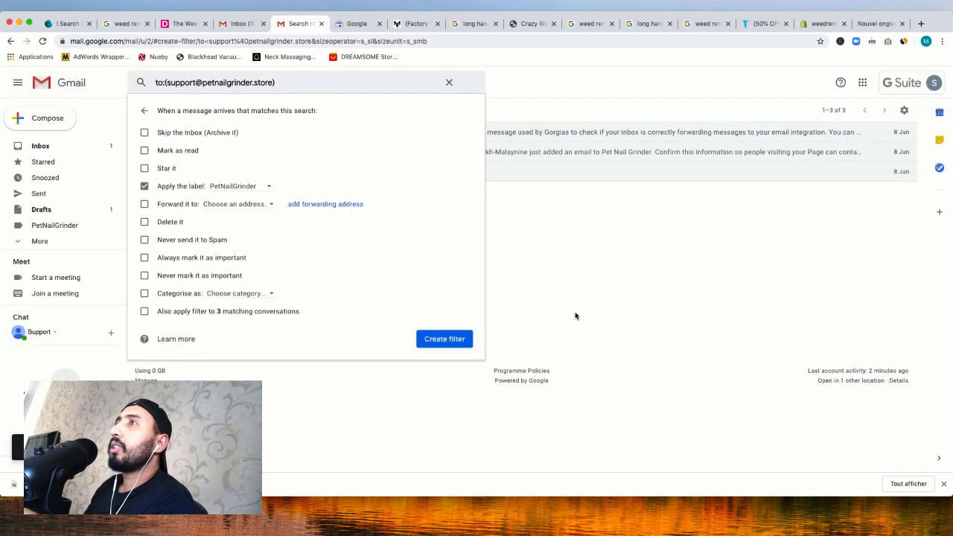
Save the filter, view the empty PetNailGrinder label, and go back to the inbox
left_click(447, 346)
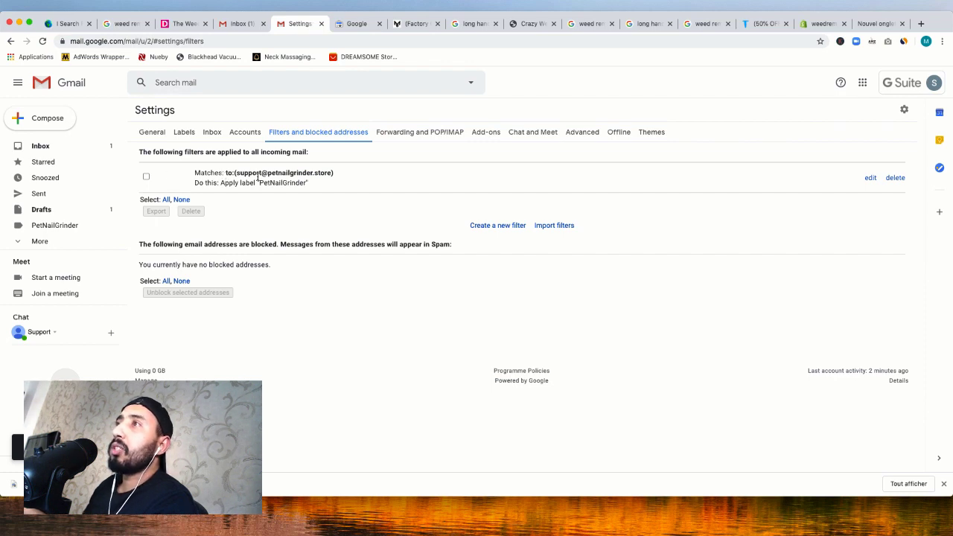
left_click(48, 227)
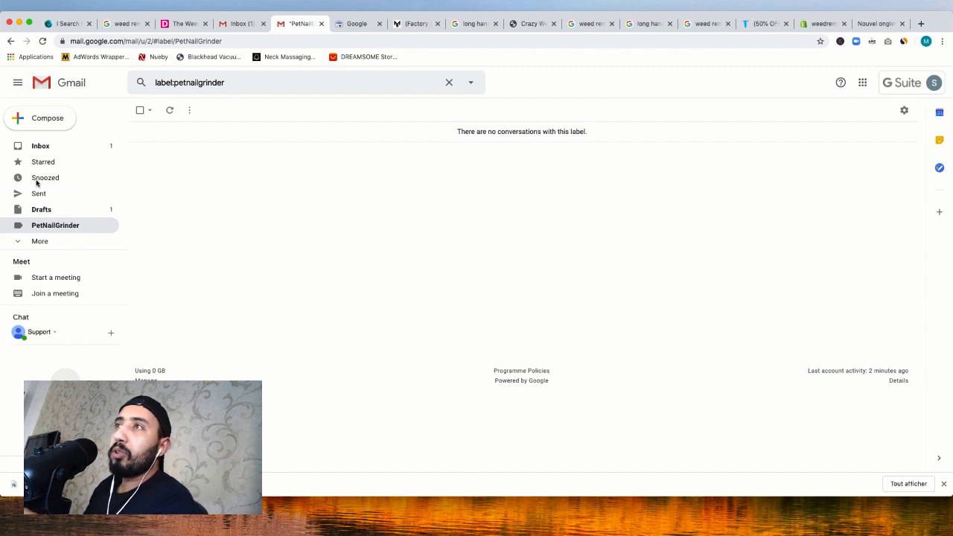
left_click(40, 242)
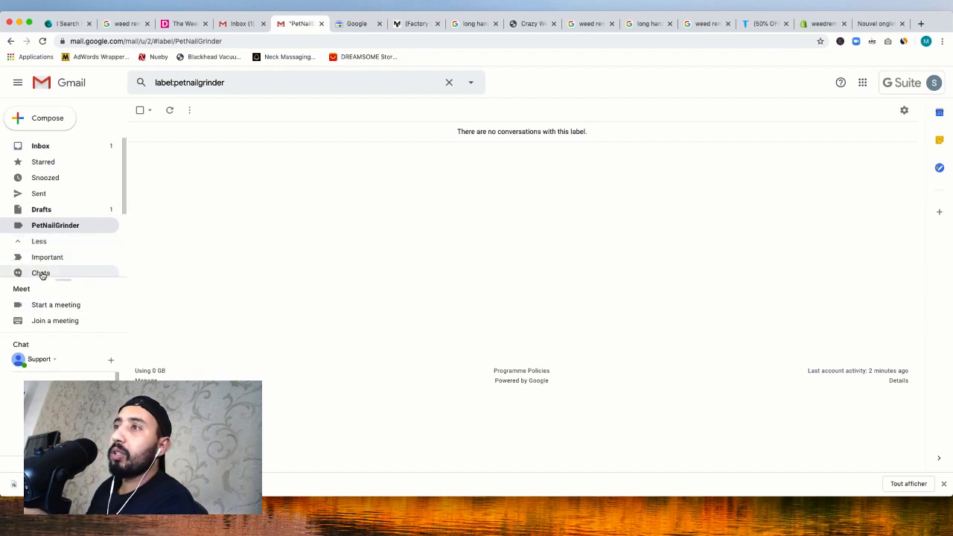
left_click(42, 146)
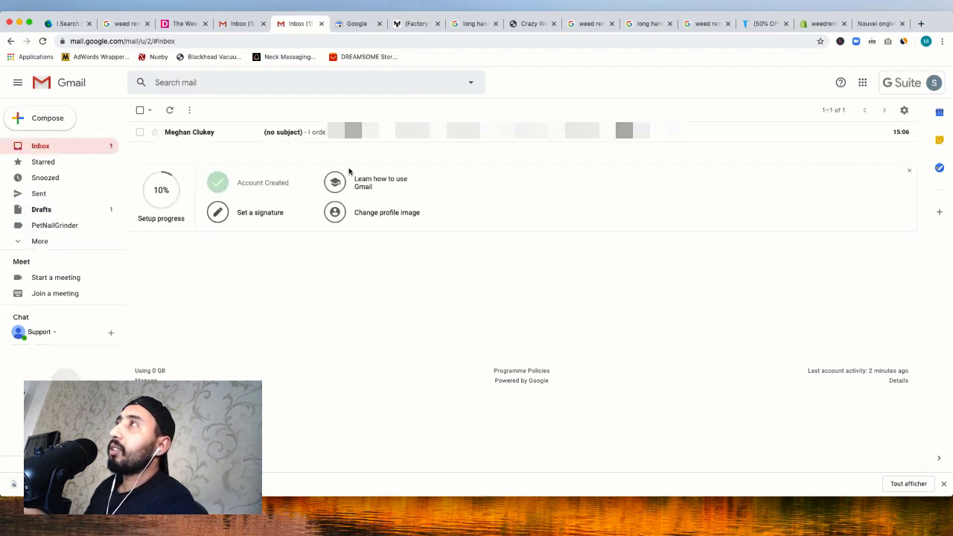